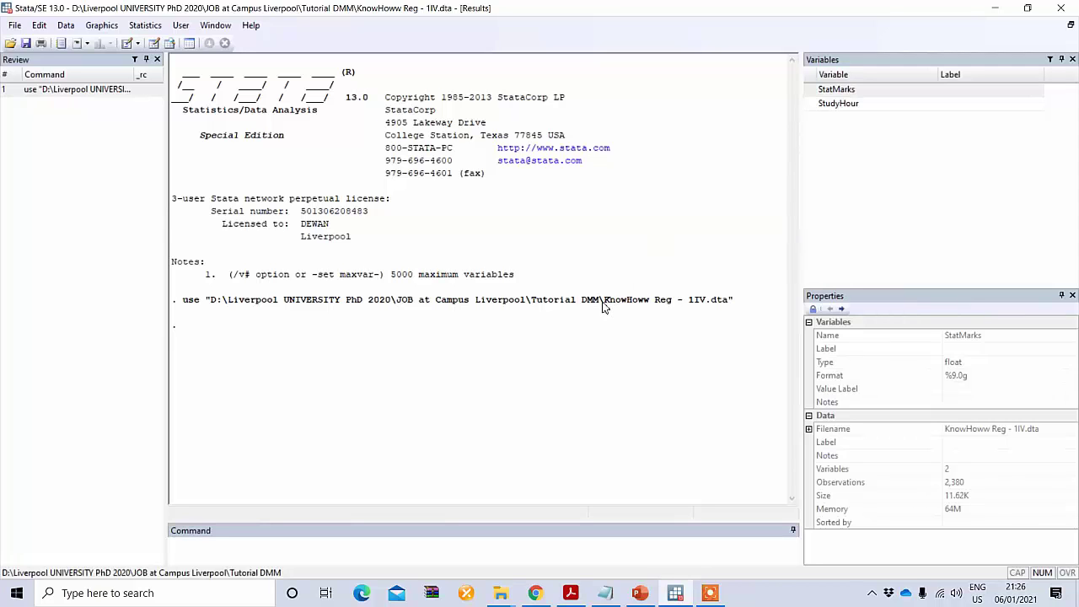
# Browse the StatMarks and StudyHour values in the Data Editor, then start a blank do-file.
pyautogui.click(169, 44)
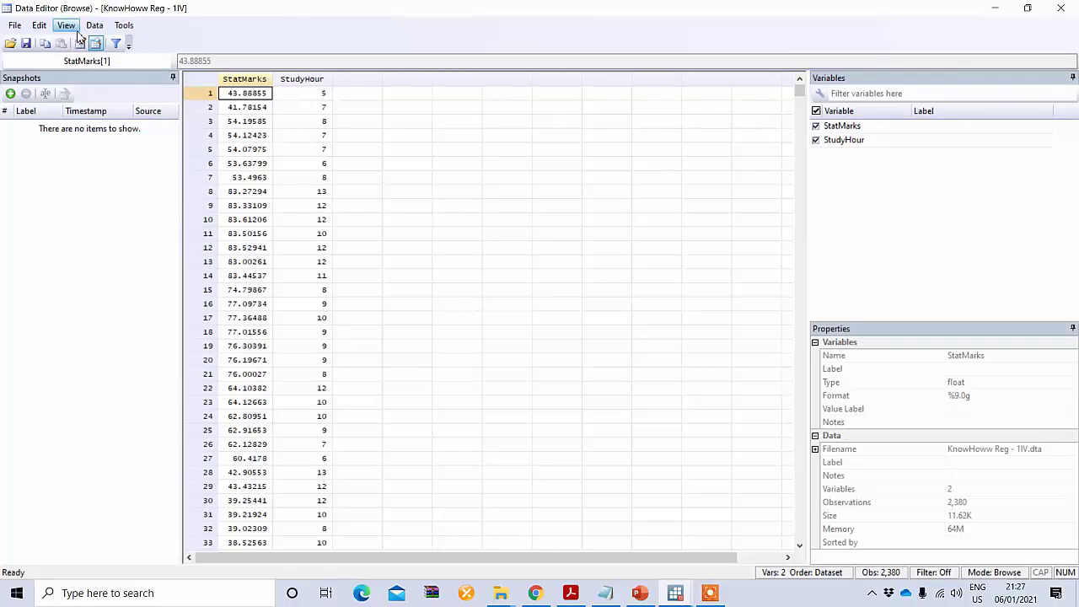
pyautogui.click(1060, 9)
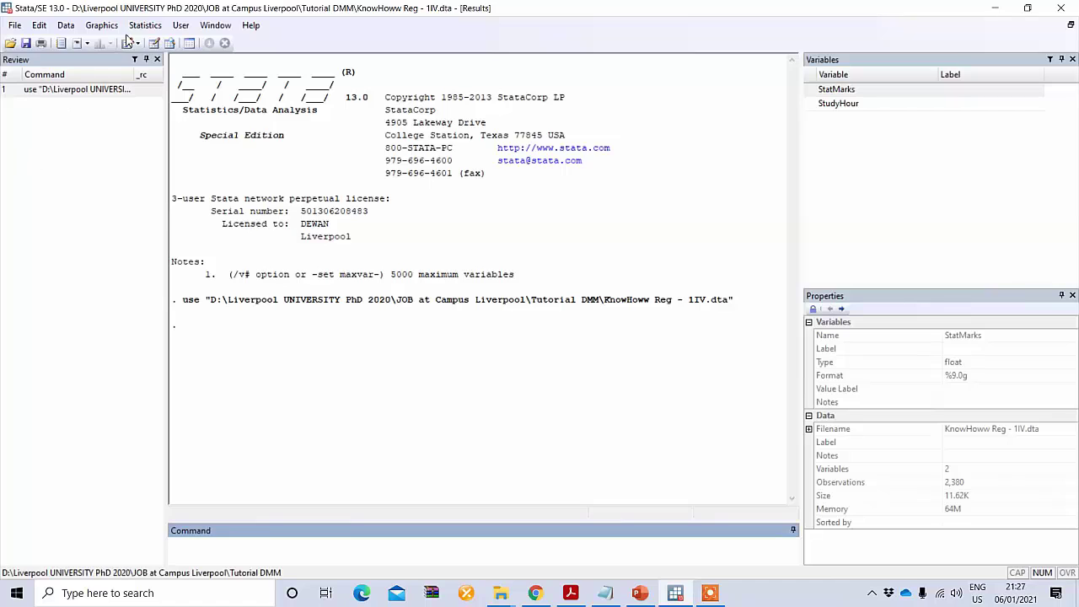
pyautogui.click(128, 42)
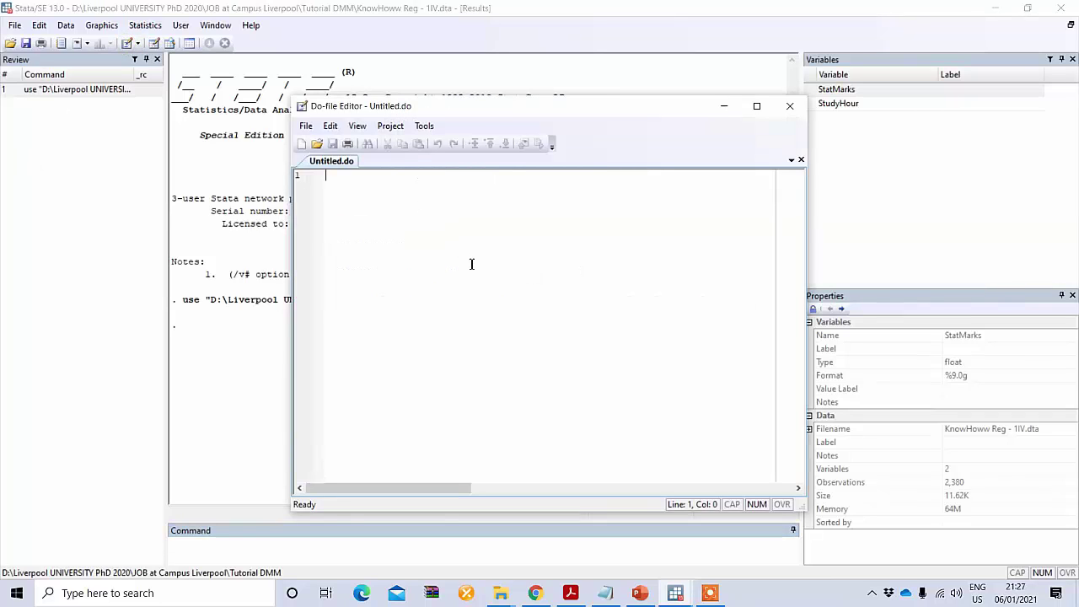
# Write the notes Y= a+bX and StatMarks=a+bStudyHour in the do-file.
pyautogui.write('Y= a+bX')
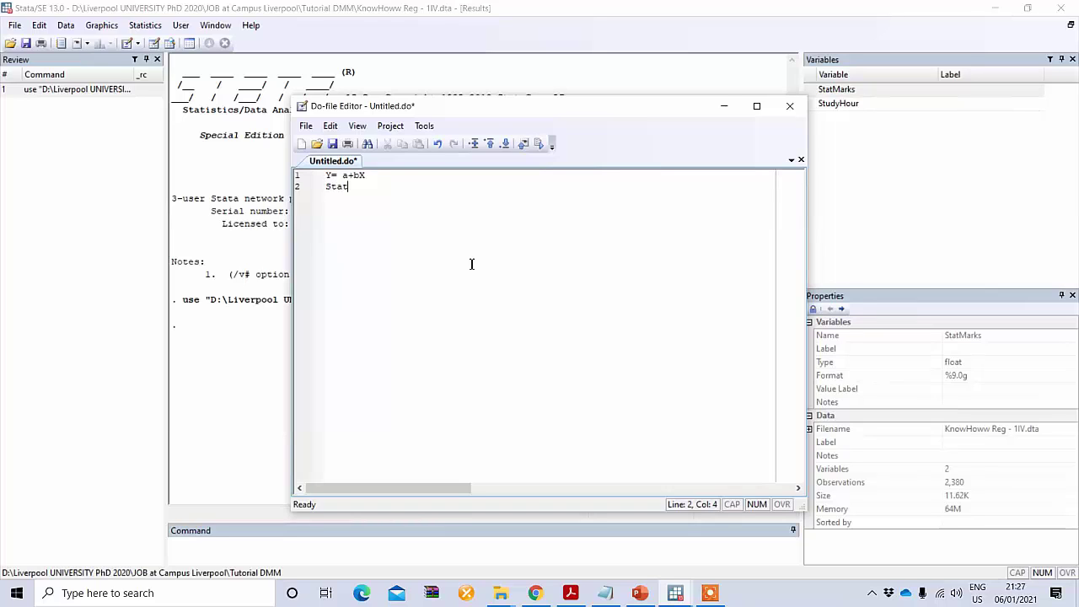
pyautogui.write('arks=')
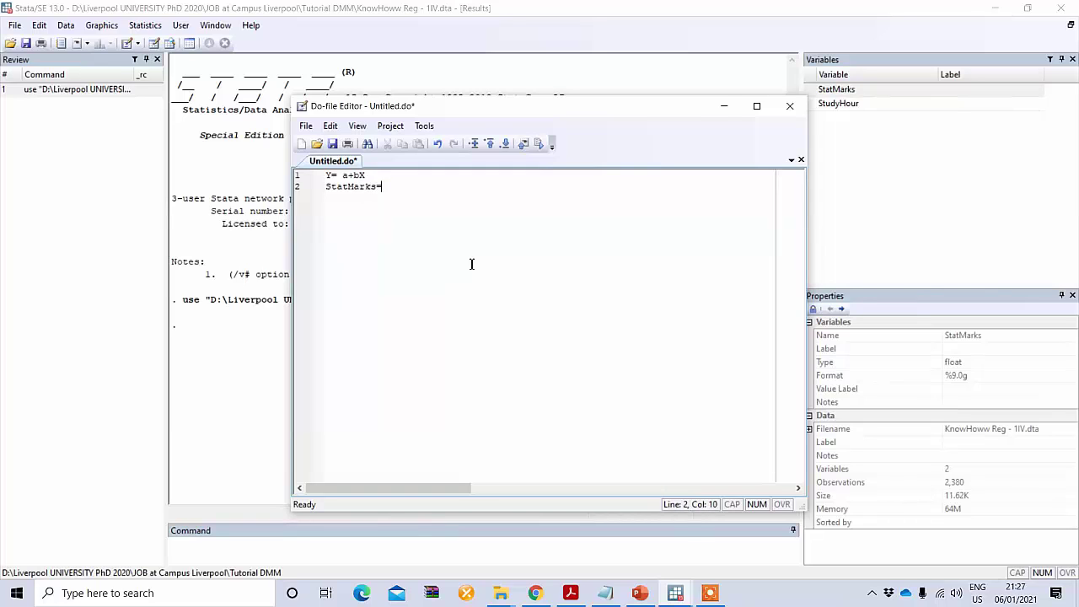
pyautogui.write('a')
pyautogui.write('StudyHour')
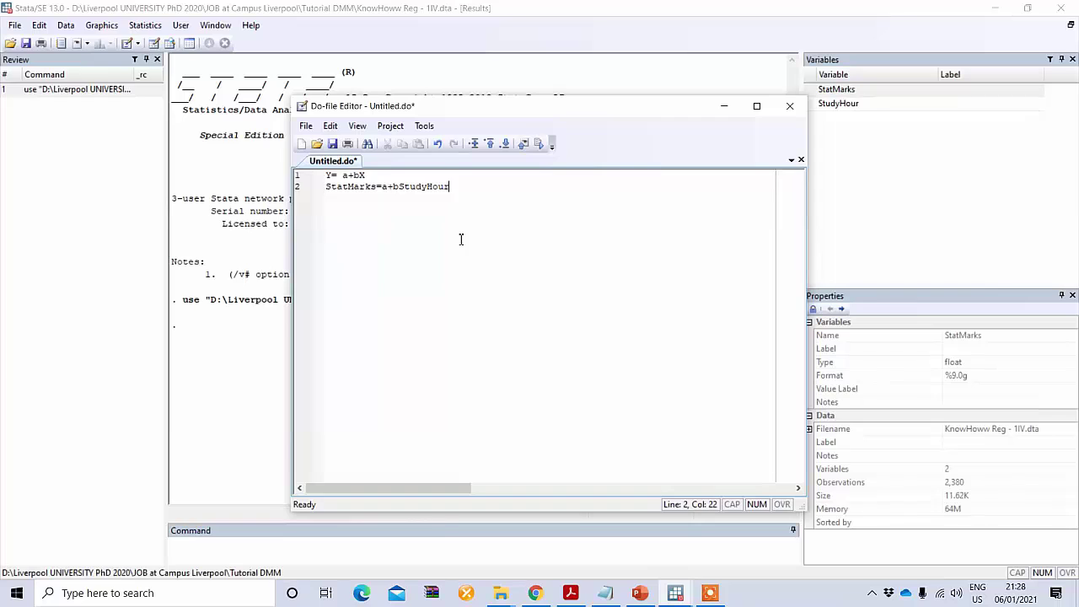
# Close the do-file without saving the notes.
pyautogui.click(801, 111)
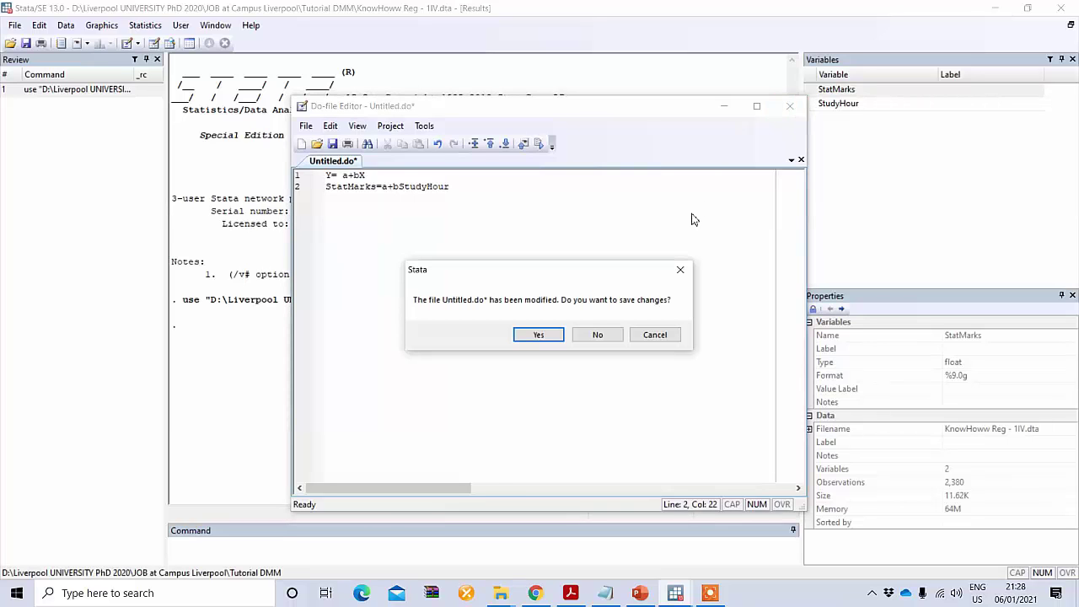
pyautogui.click(597, 336)
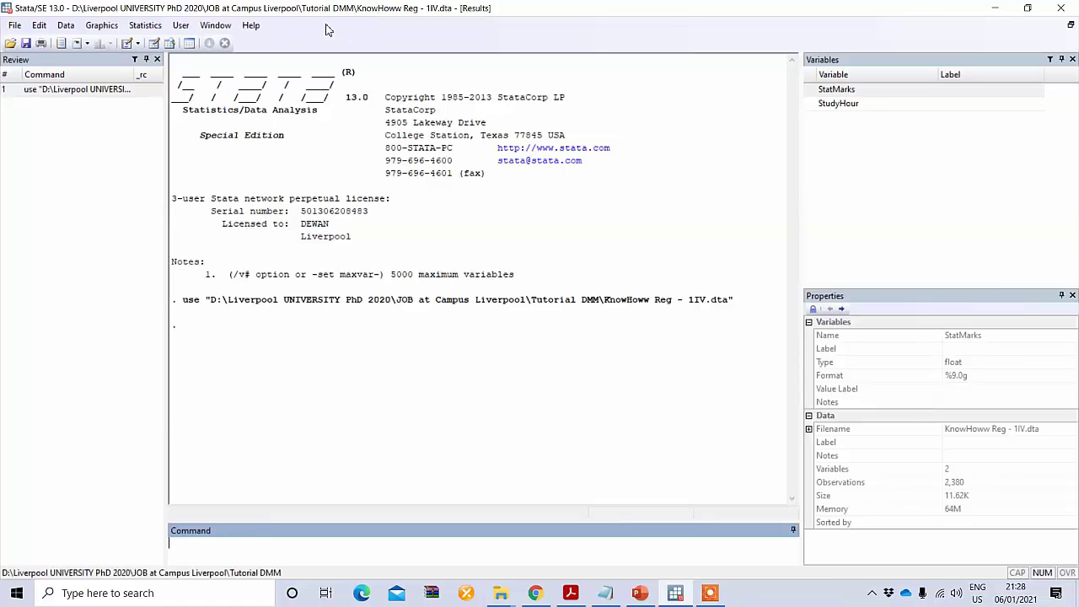
pyautogui.click(145, 26)
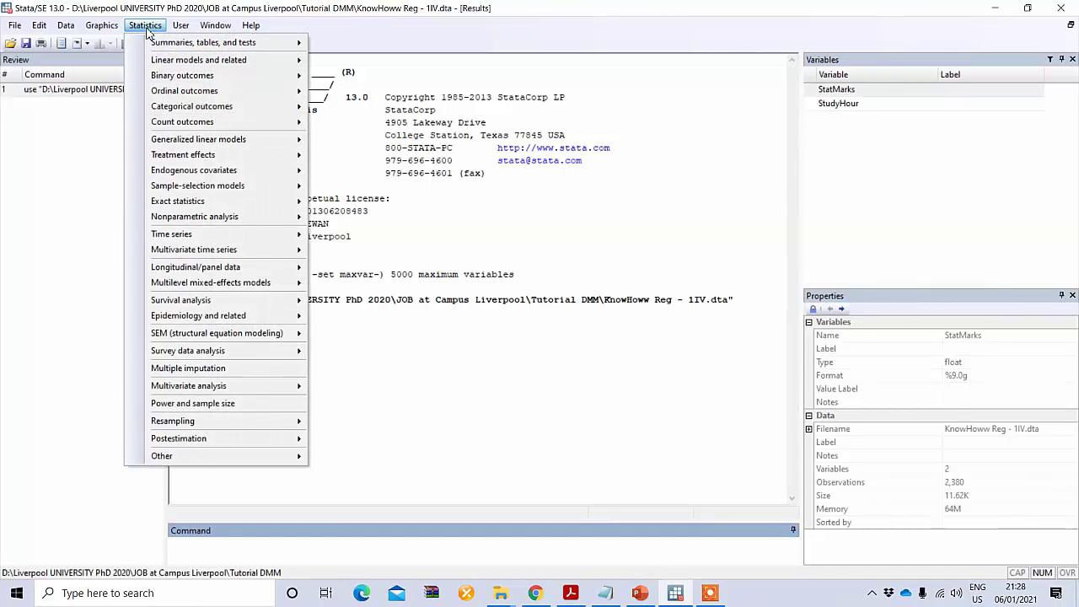
# Run a linear regression with StatMarks as dependent and StudyHour as independent variable.
pyautogui.moveTo(158, 65)
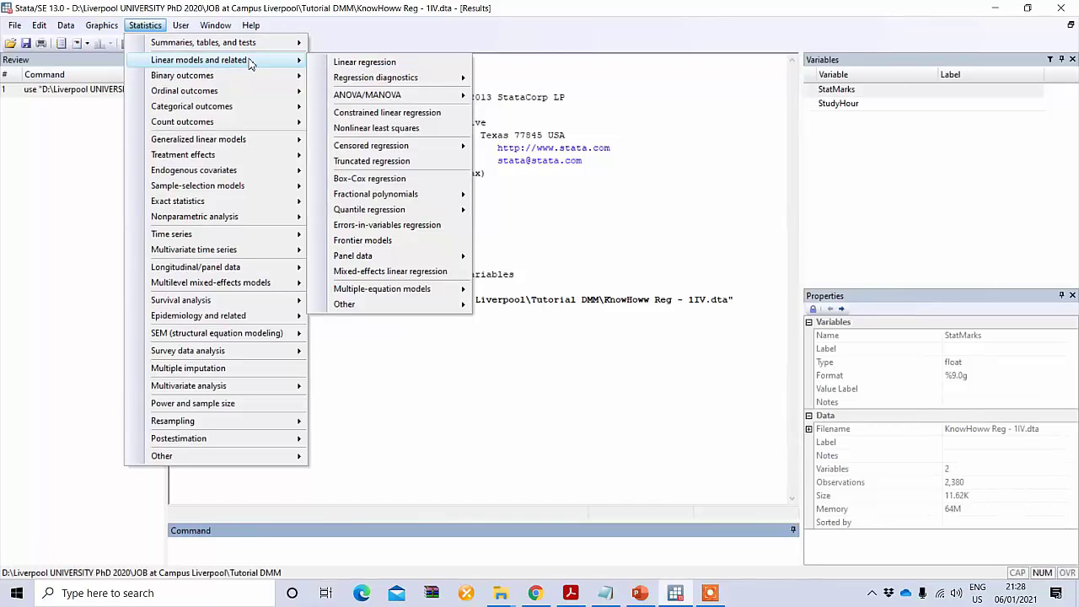
pyautogui.click(322, 65)
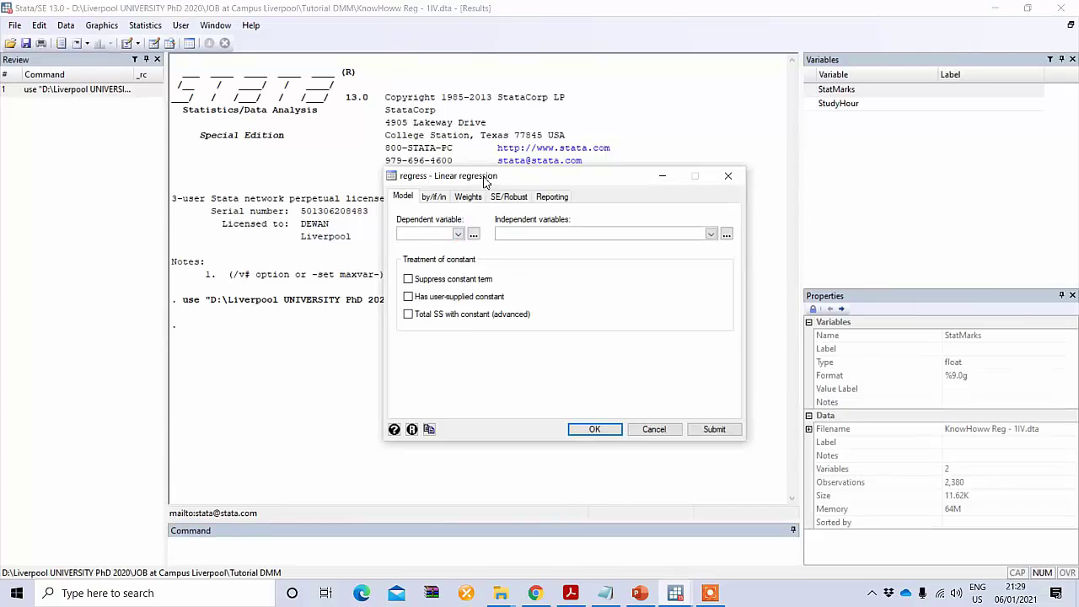
pyautogui.click(420, 168)
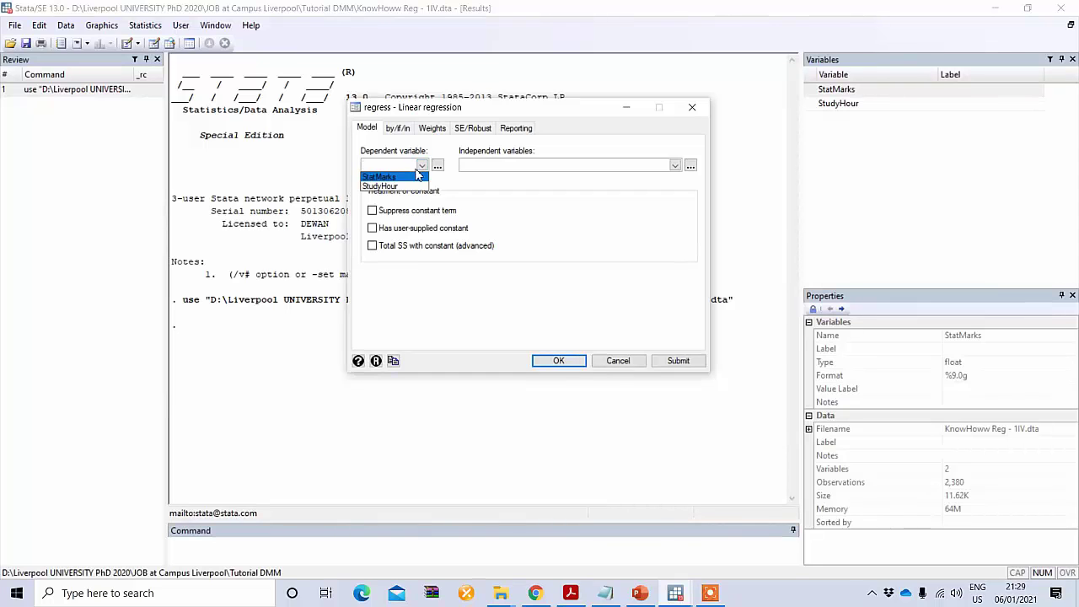
pyautogui.click(410, 177)
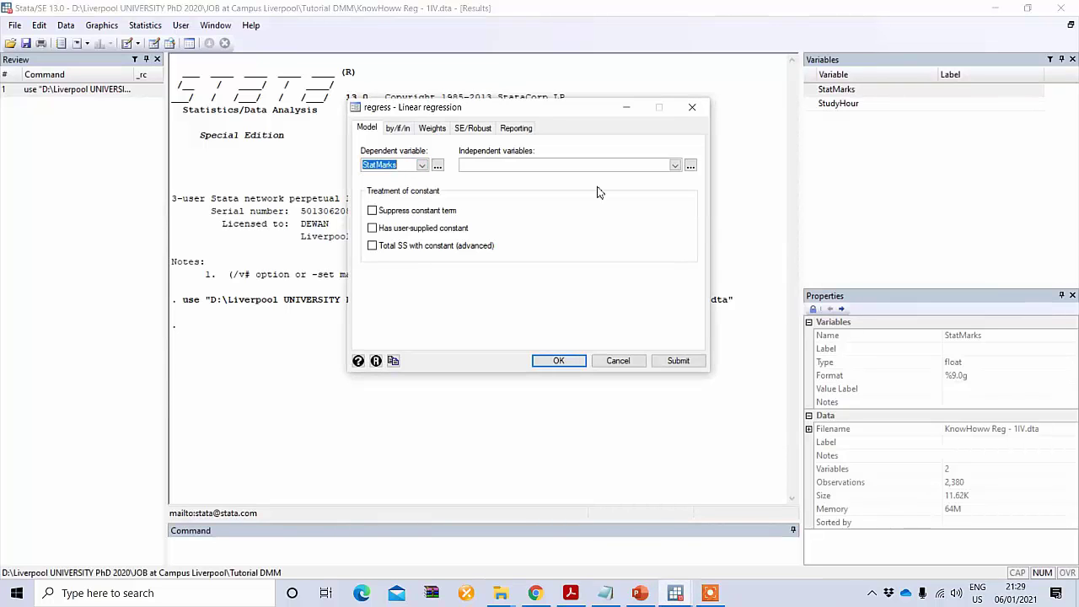
pyautogui.click(674, 165)
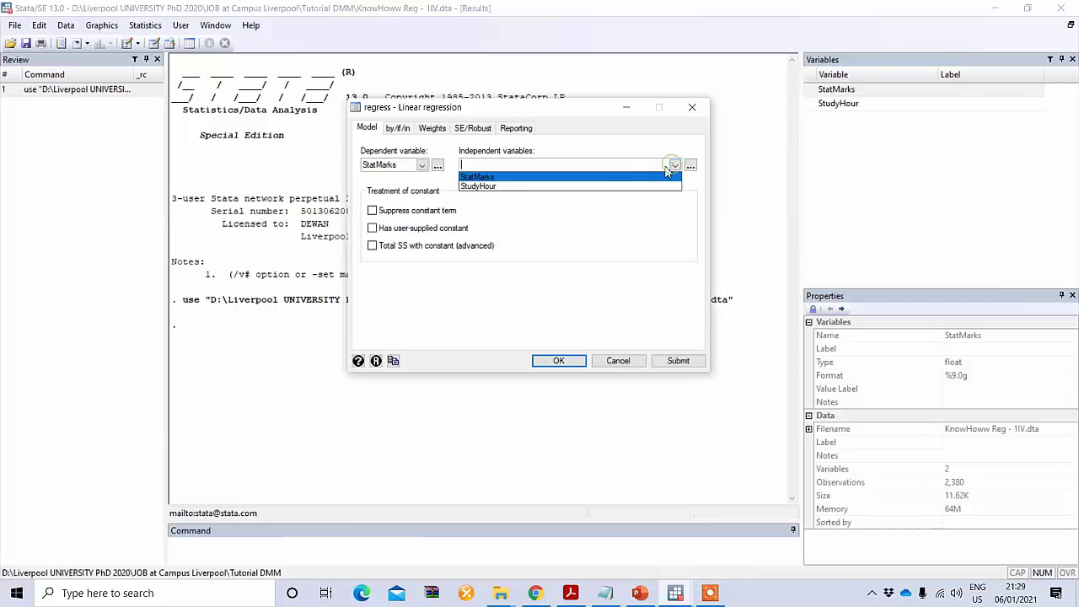
pyautogui.click(605, 186)
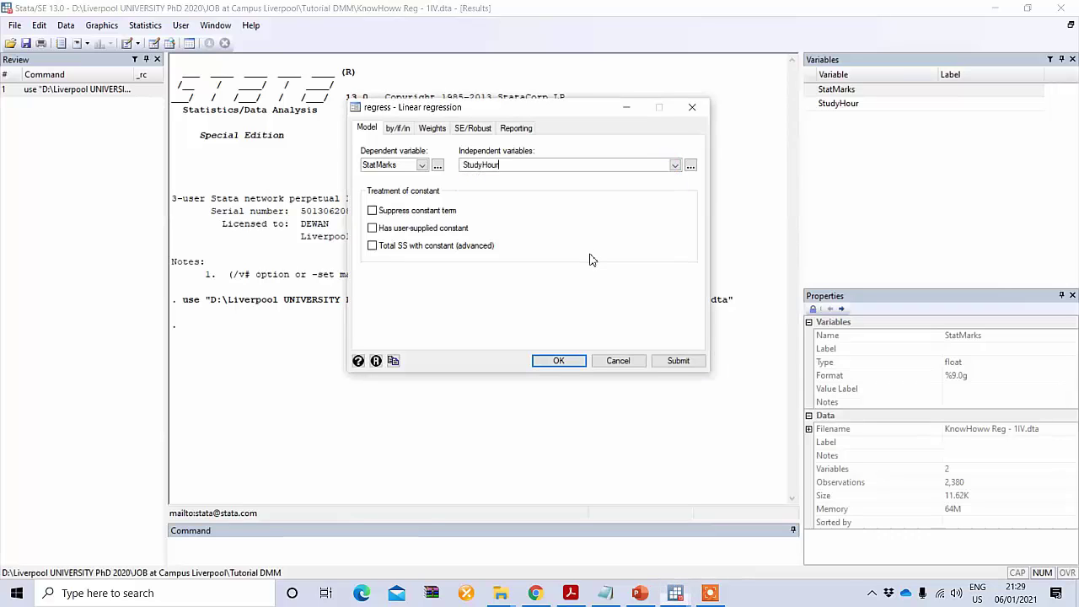
pyautogui.click(553, 360)
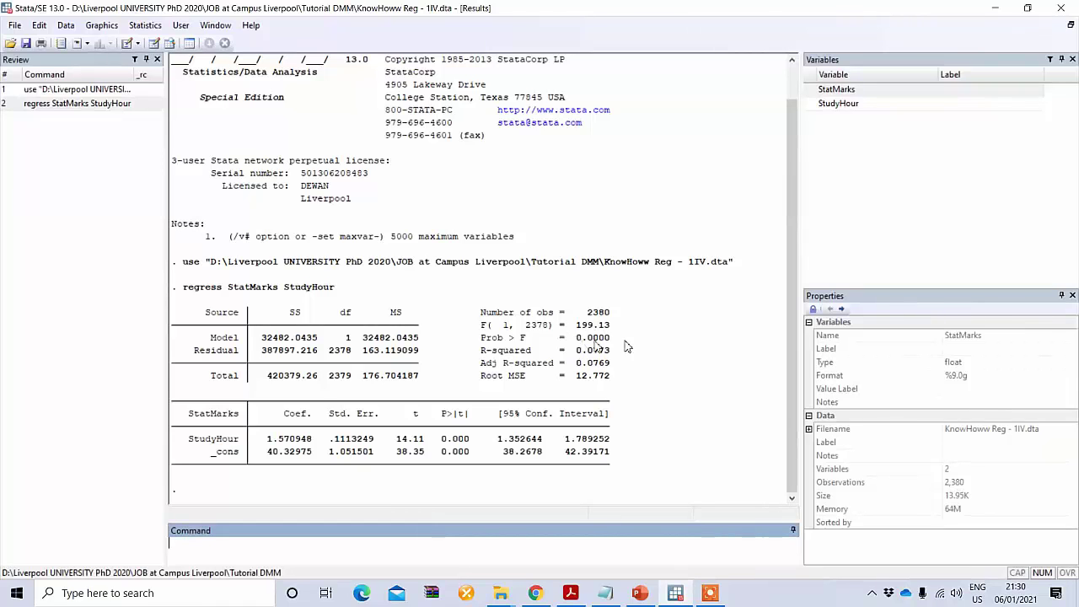
# Open the KnowHoww Reg-IV &Control.dta dataset.
pyautogui.moveTo(603, 397); pyautogui.dragTo(549, 397)
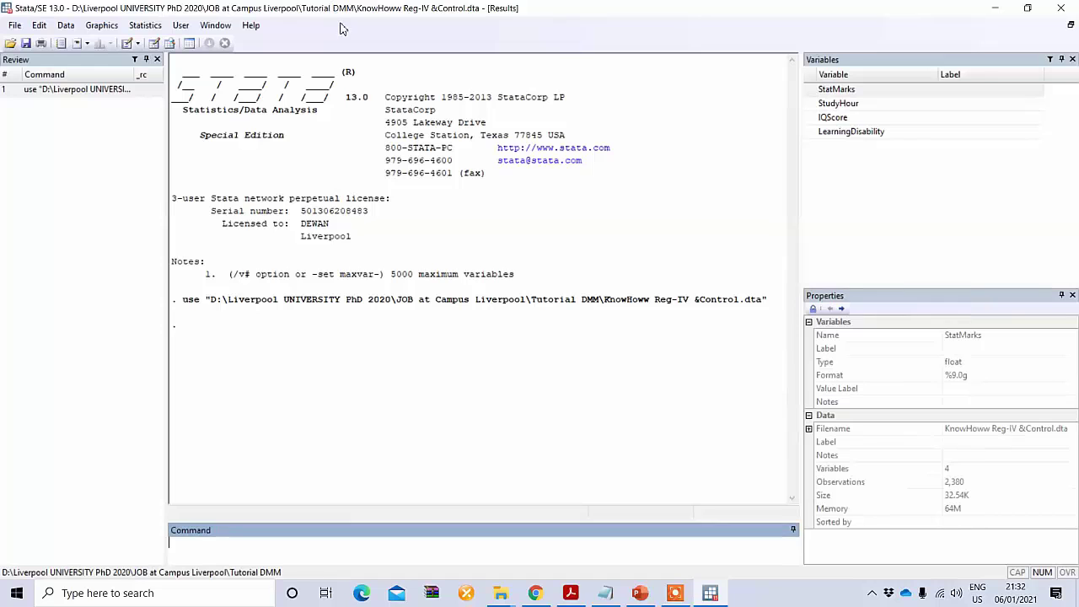
pyautogui.click(169, 43)
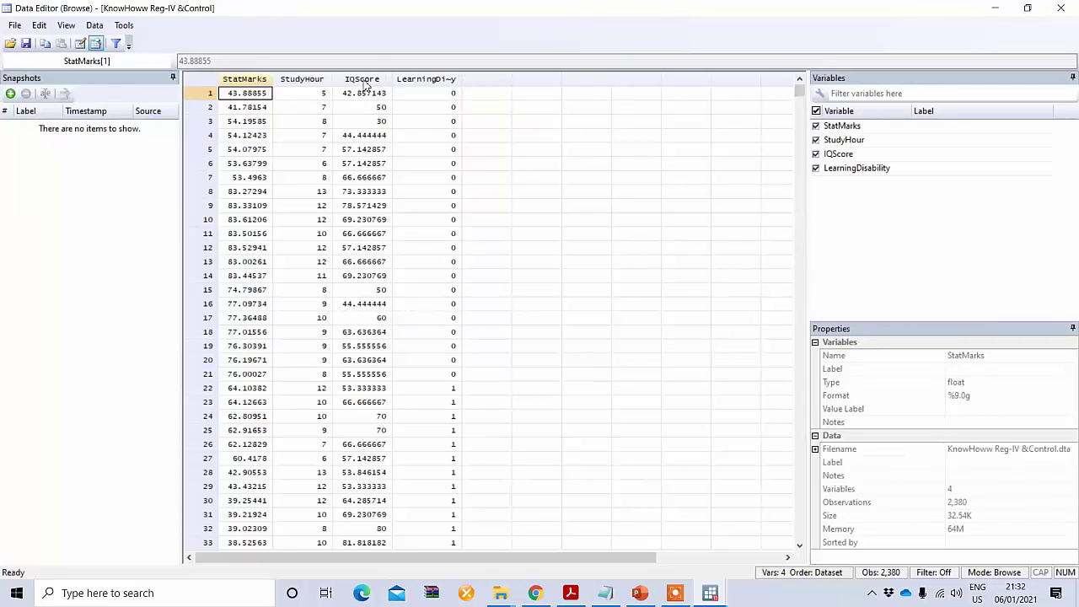
pyautogui.click(427, 81)
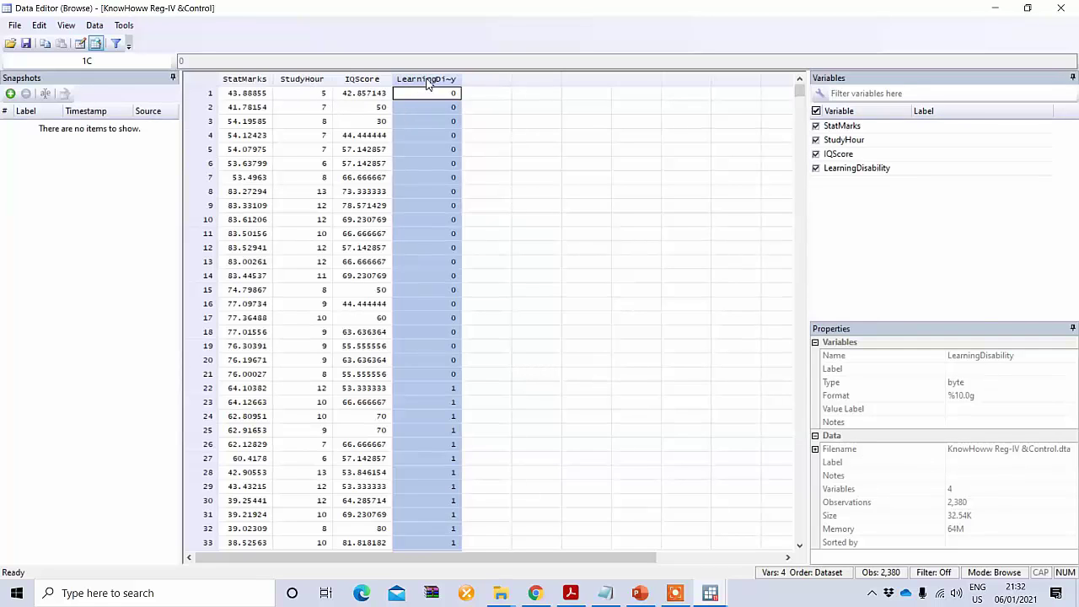
pyautogui.click(1060, 8)
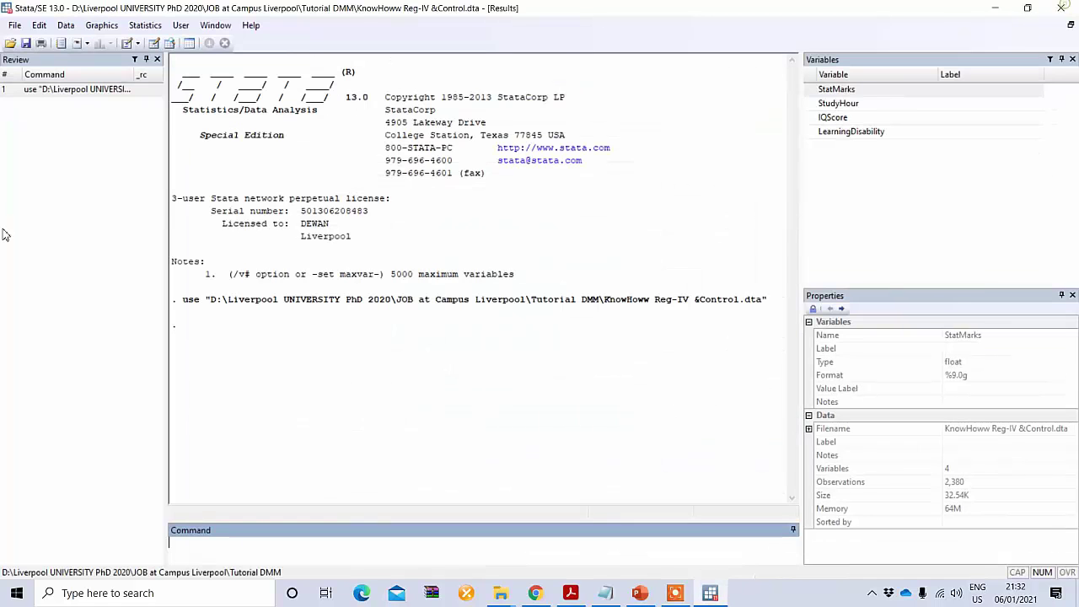
# Write Statmarks=a+b1StudyHour+b2IQScore+b3LearningDisability in a new do-file, then minimize the editor.
pyautogui.click(127, 44)
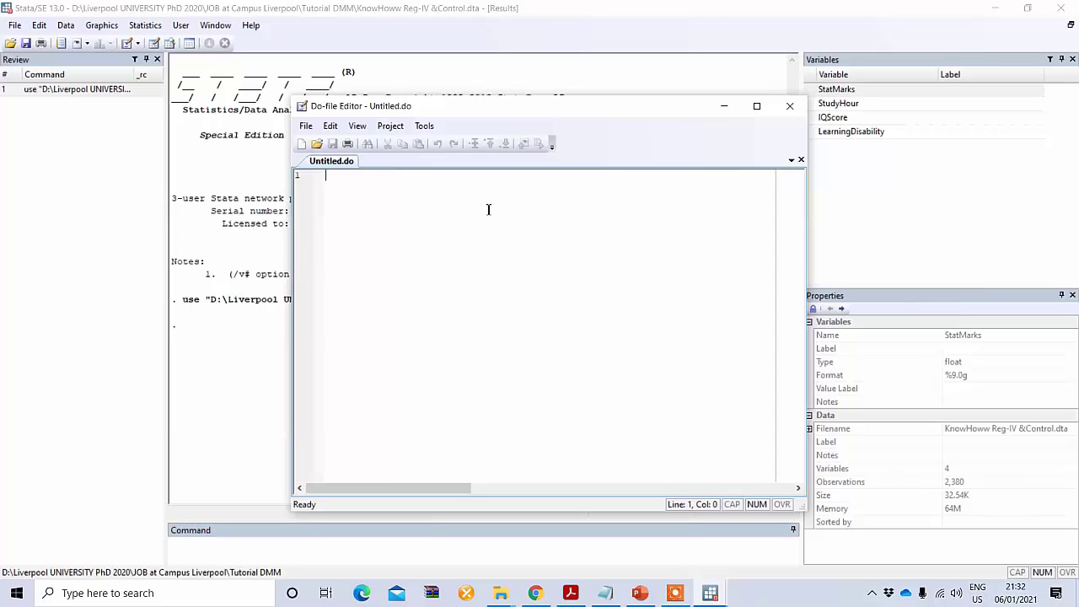
pyautogui.write('Statmarks=a+')
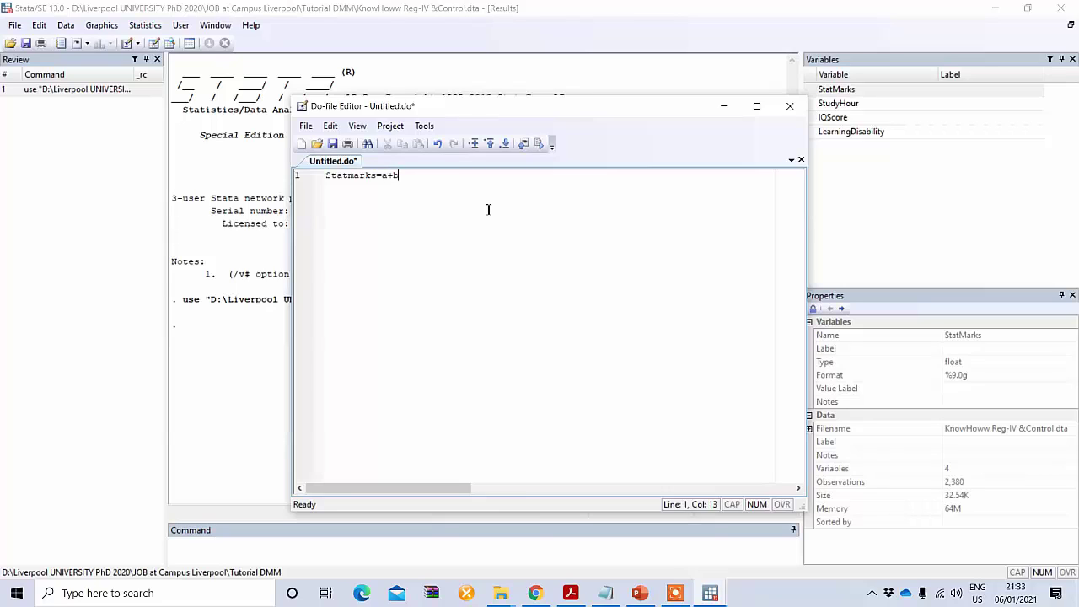
pyautogui.write('b1StudyHour+b2IQScore+')
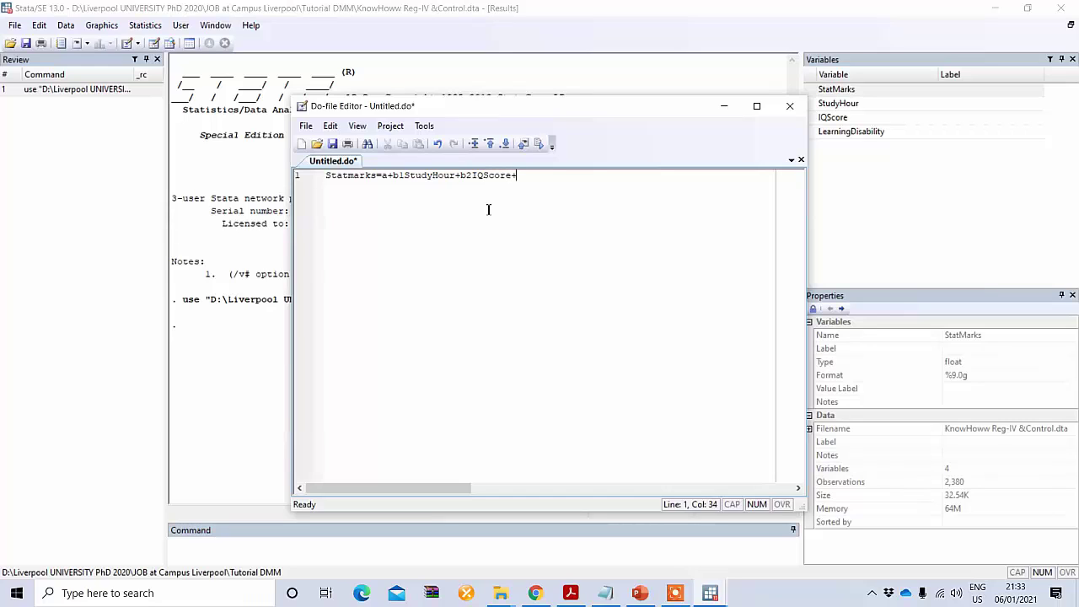
pyautogui.write('b3Lear')
pyautogui.press('BackSpace')
pyautogui.write('ningDisability')
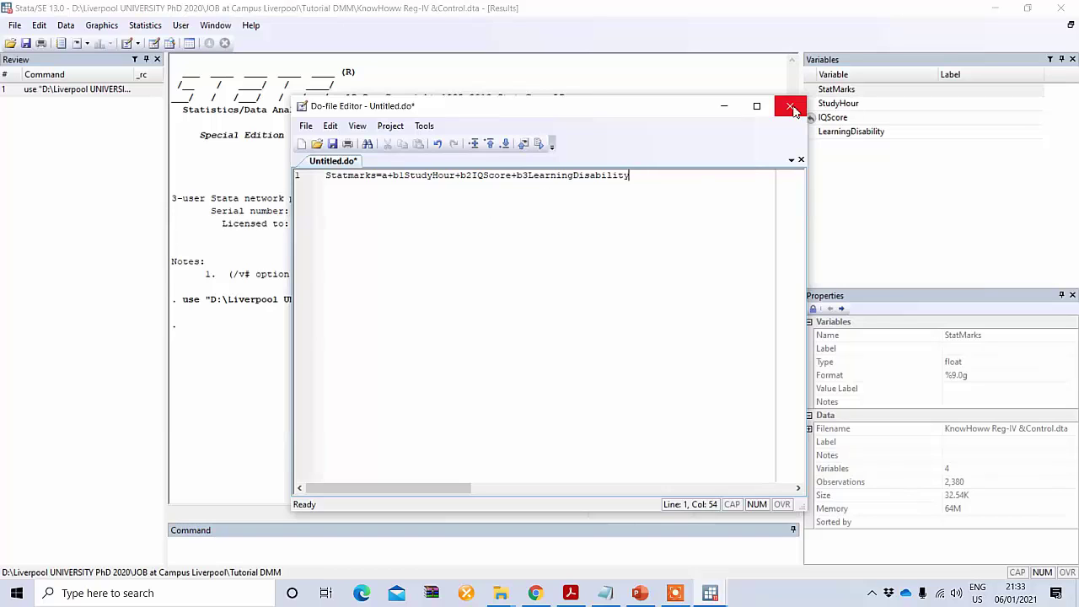
pyautogui.click(724, 107)
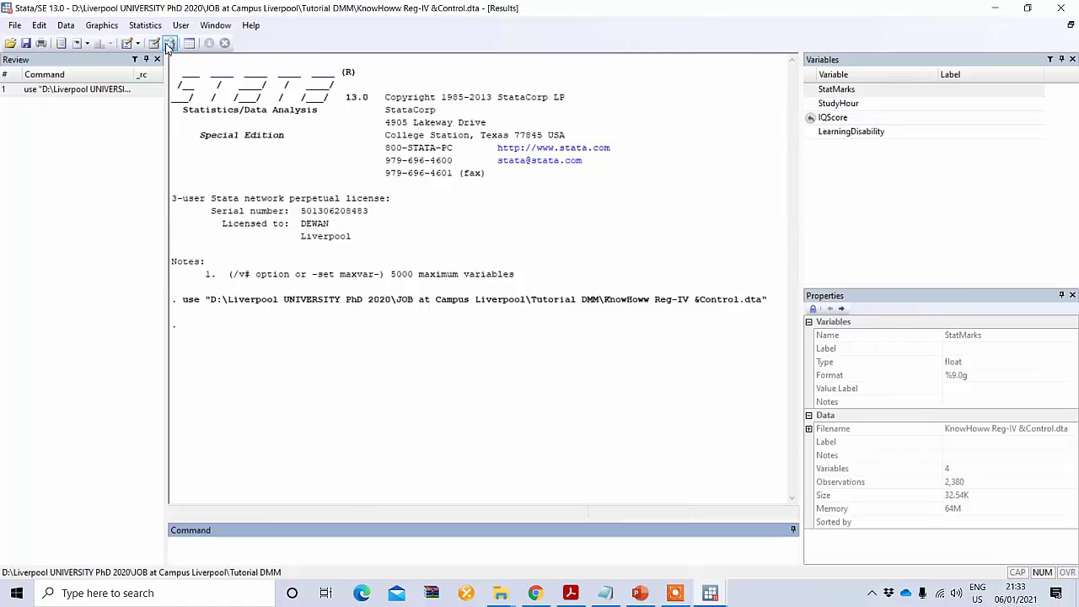
pyautogui.click(169, 43)
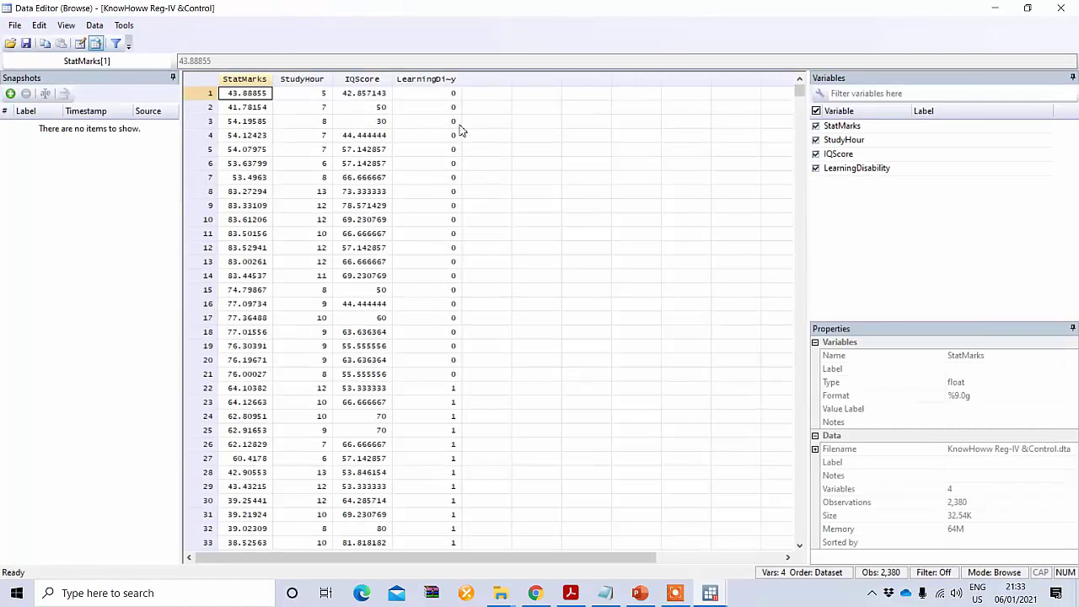
pyautogui.click(248, 79)
pyautogui.click(301, 80)
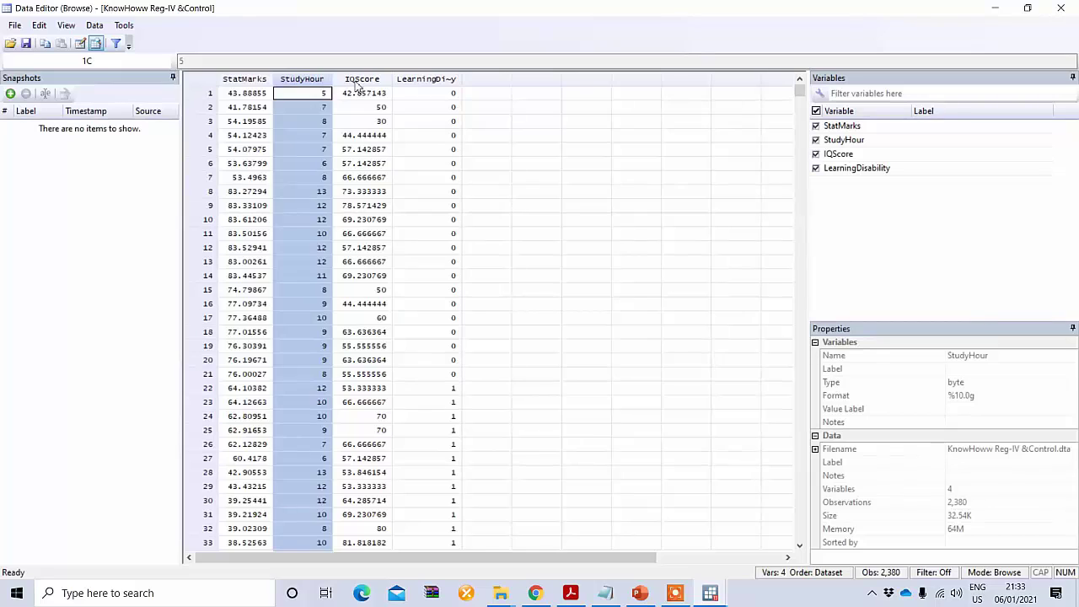
pyautogui.click(359, 80)
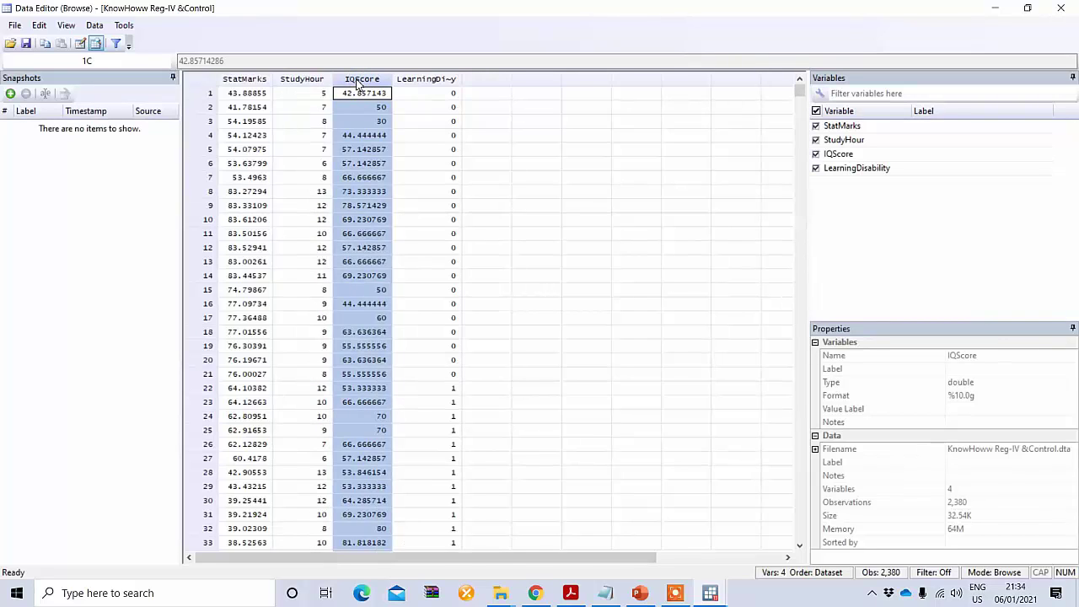
pyautogui.click(444, 81)
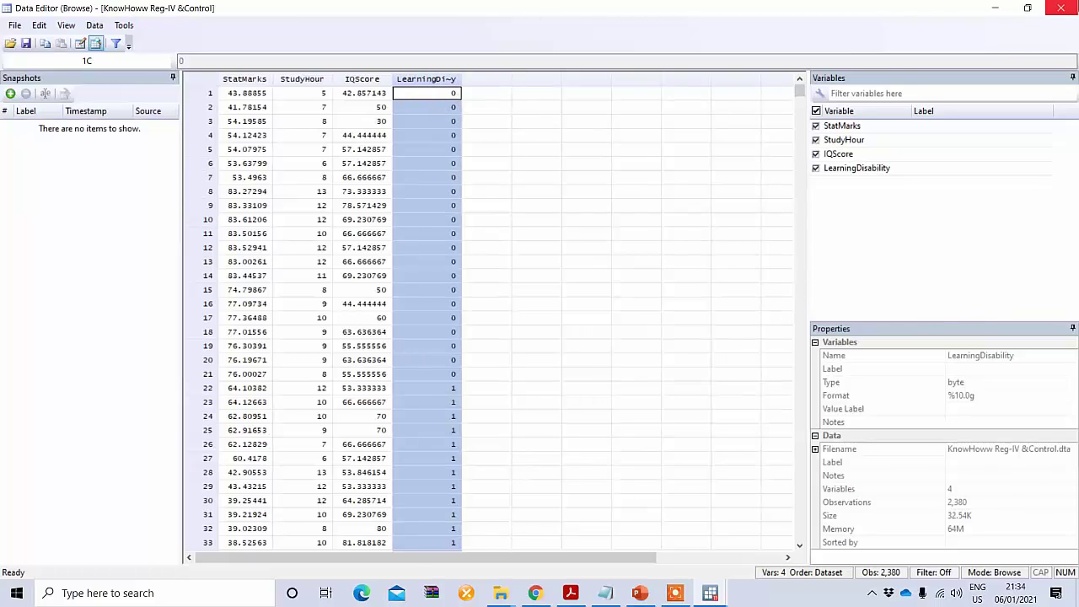
pyautogui.click(1060, 8)
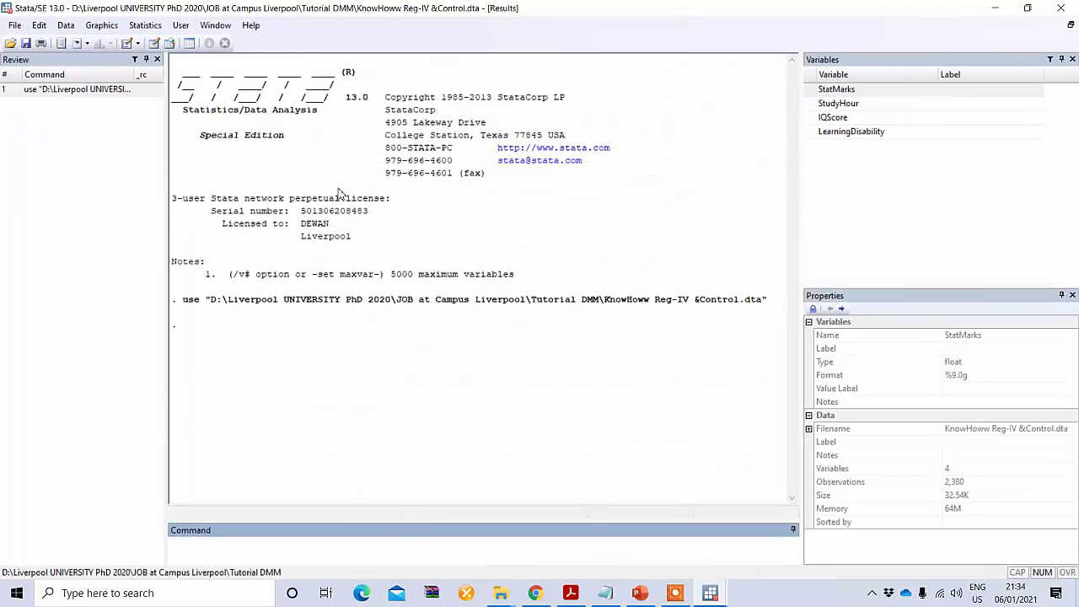
# In the Linear regression dialog, set StatMarks as dependent; StudyHour, IQScore, LearningDisability as independents.
pyautogui.click(145, 26)
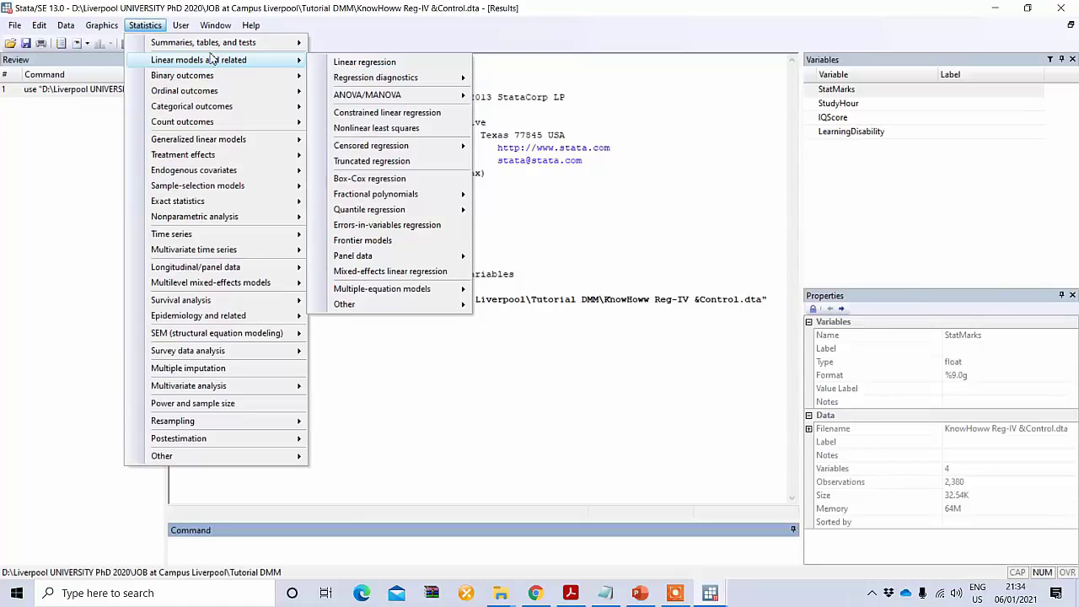
pyautogui.click(354, 62)
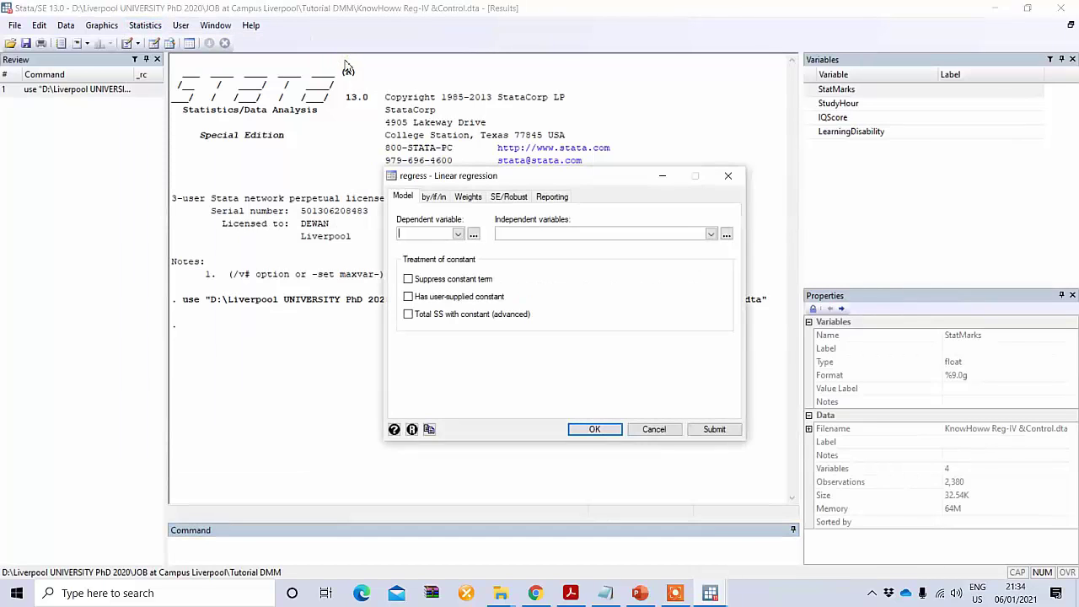
pyautogui.click(457, 235)
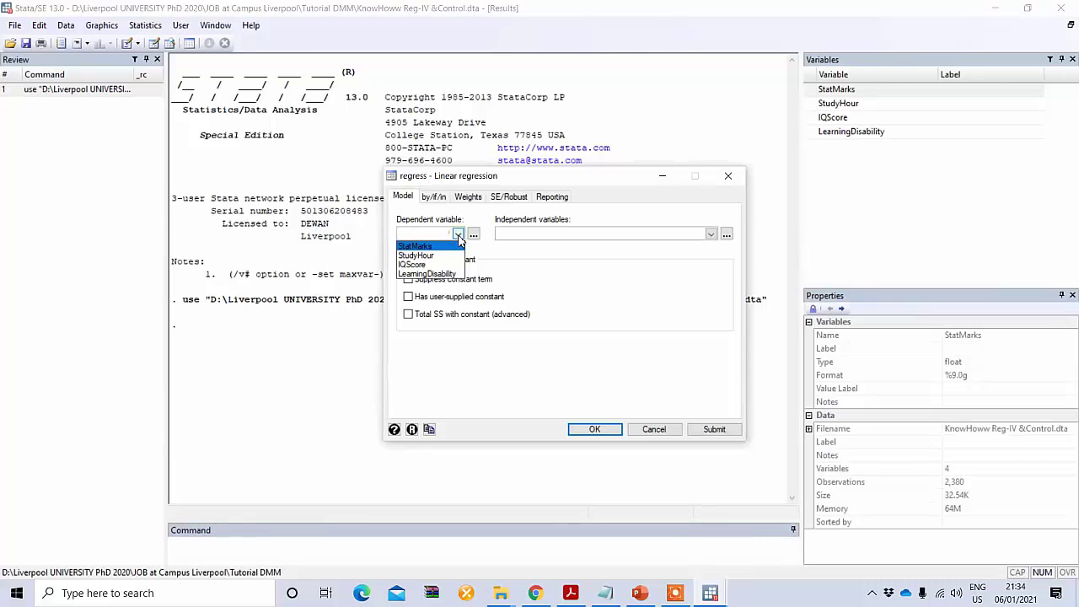
pyautogui.click(448, 247)
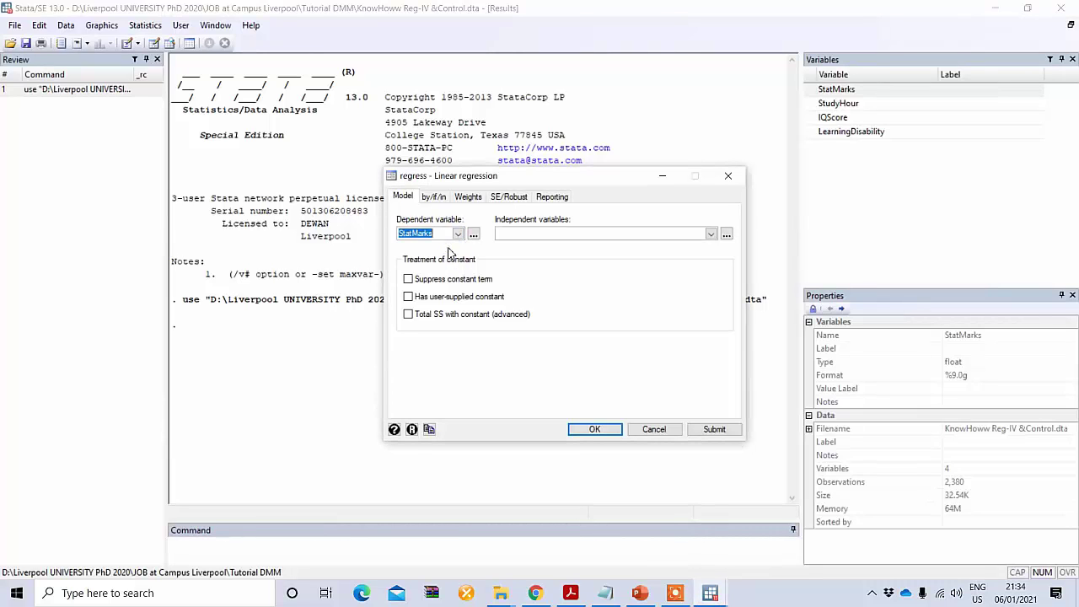
pyautogui.click(711, 233)
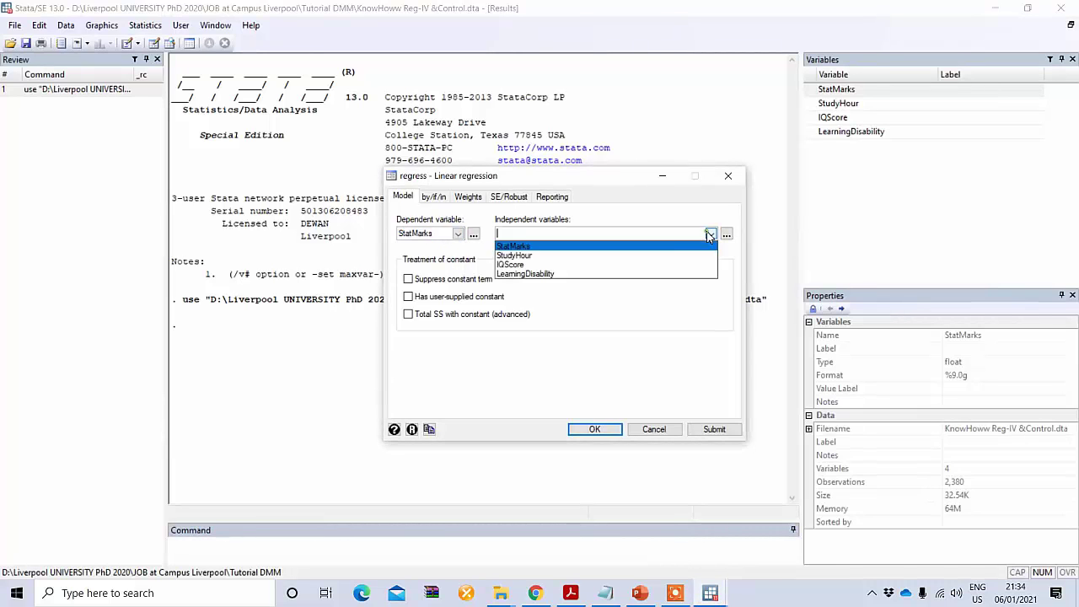
pyautogui.click(655, 256)
pyautogui.click(649, 265)
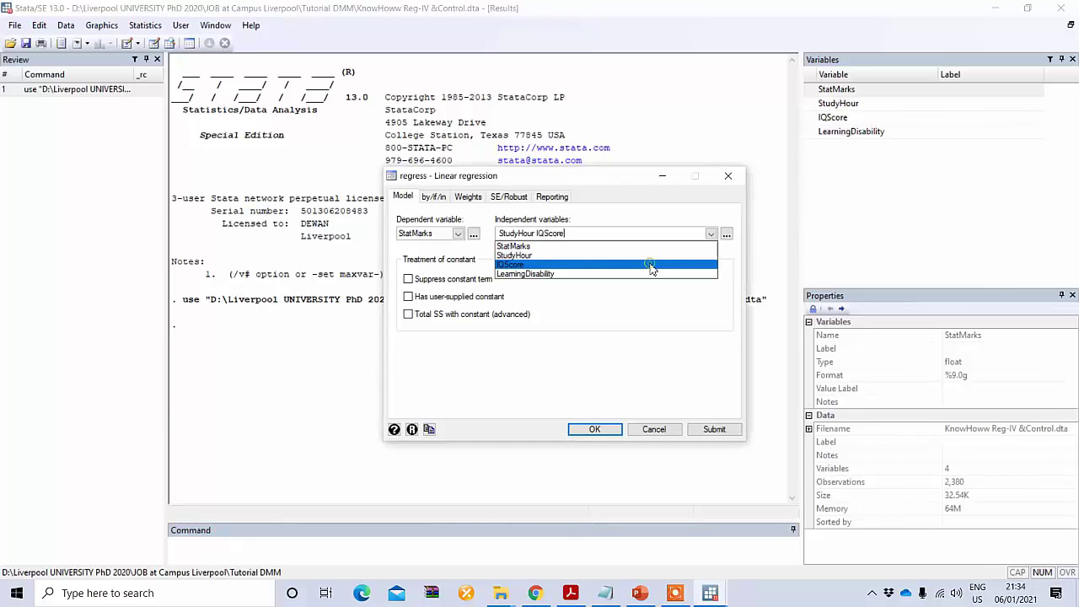
pyautogui.click(639, 274)
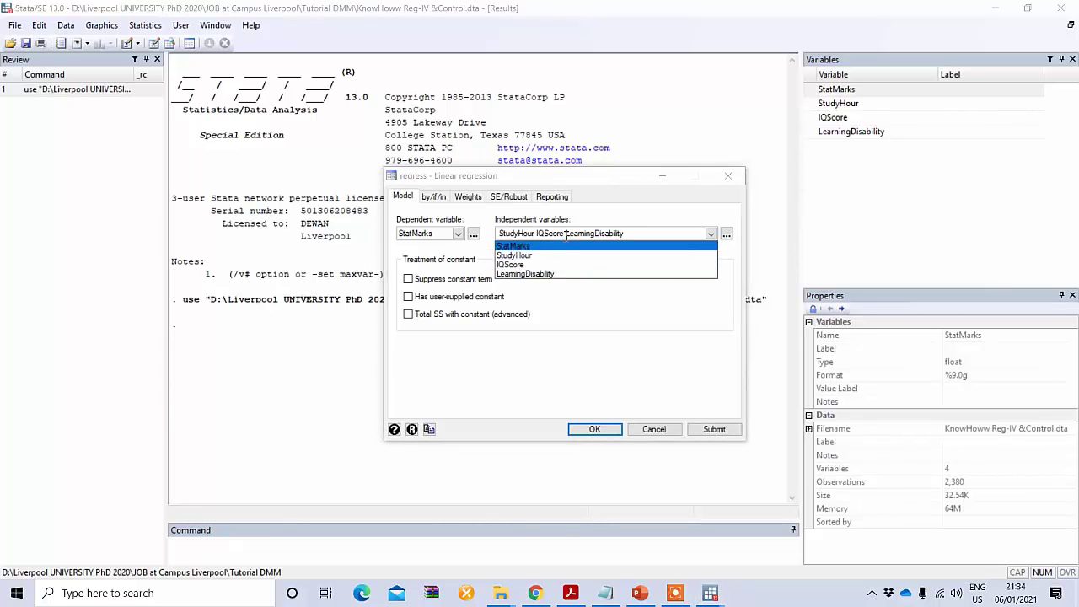
# Add then remove an i. prefix on LearningDisability, and run the regression.
pyautogui.click(557, 233)
pyautogui.click(564, 233)
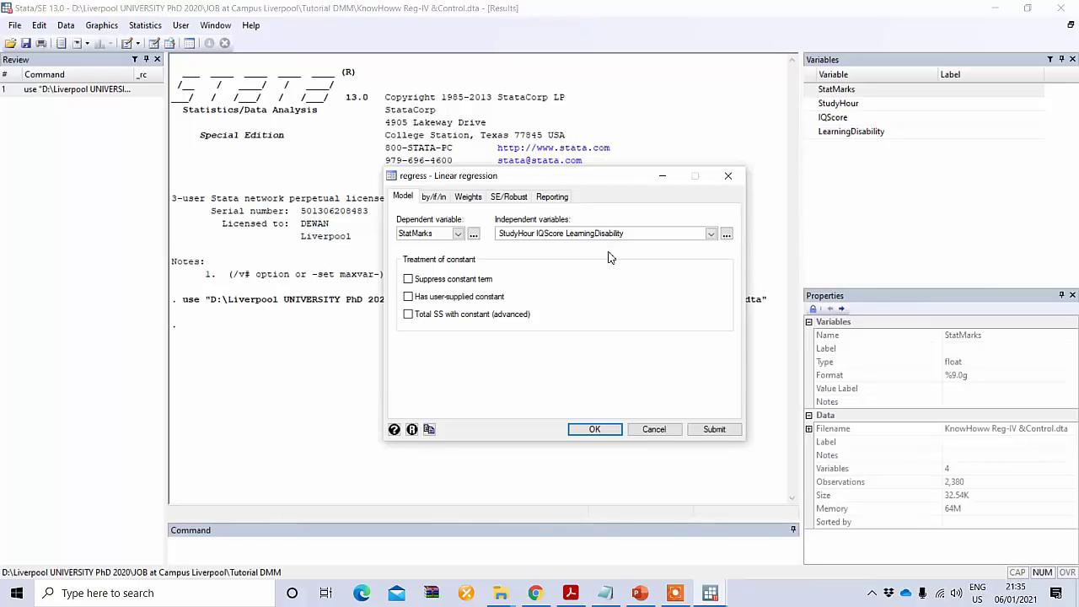
pyautogui.write('i.')
pyautogui.moveTo(565, 233); pyautogui.dragTo(571, 234)
pyautogui.press('BackSpace')
pyautogui.press('BackSpace')
pyautogui.write('i.')
pyautogui.click(601, 431)
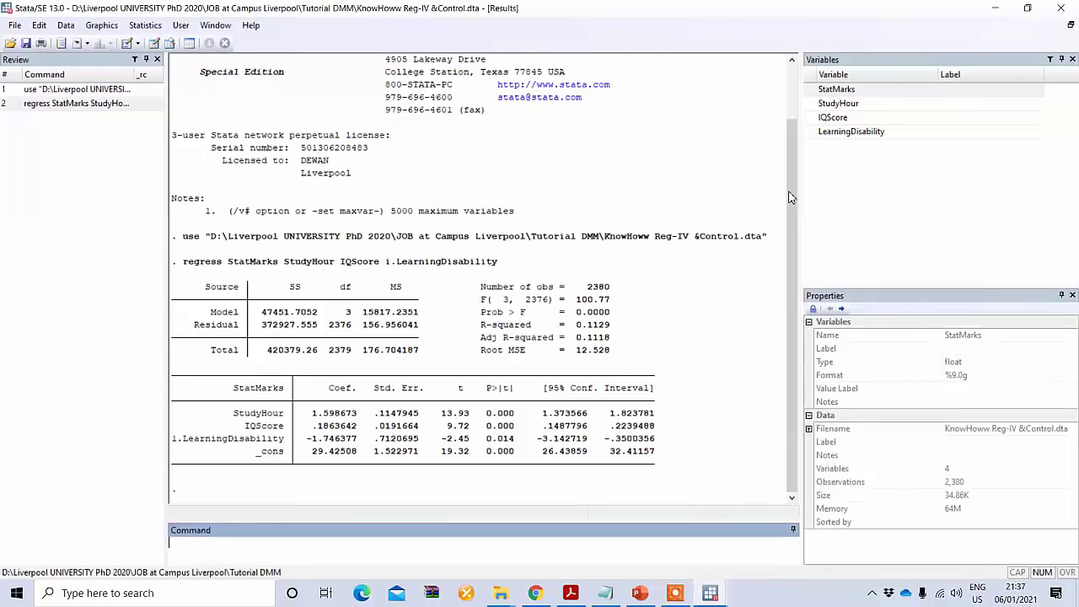
pyautogui.moveTo(791, 196)
pyautogui.mouseDown()
pyautogui.moveTo(787, 131)
pyautogui.moveTo(791, 203)
pyautogui.mouseUp()
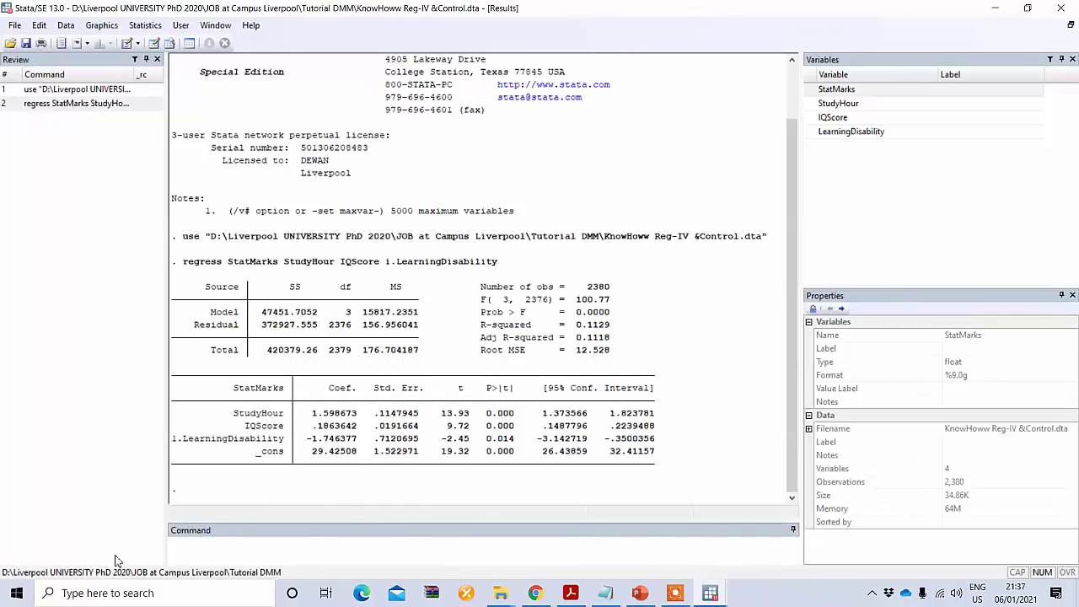
# Clear the Results window with the cls command.
pyautogui.click(211, 551)
pyautogui.write('cls')
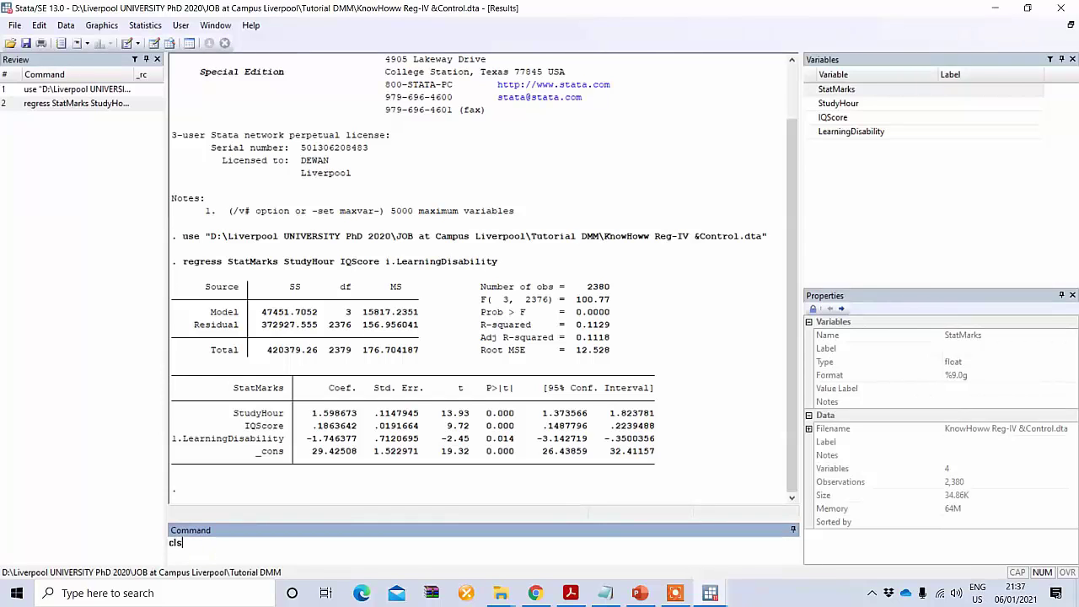
pyautogui.press('Return')
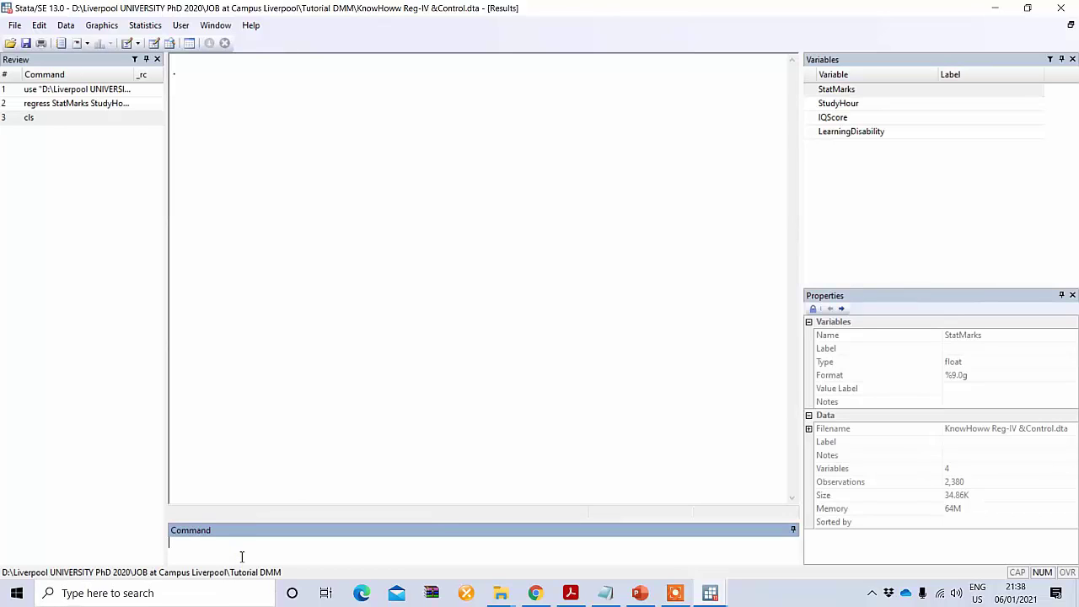
# Run reg StatMarks StudyHour IQScore LearningDisability from the Command window.
pyautogui.write('reg')
pyautogui.moveTo(815, 97)
pyautogui.click(810, 90)
pyautogui.click(303, 542)
pyautogui.click(810, 103)
pyautogui.click(810, 118)
pyautogui.click(810, 132)
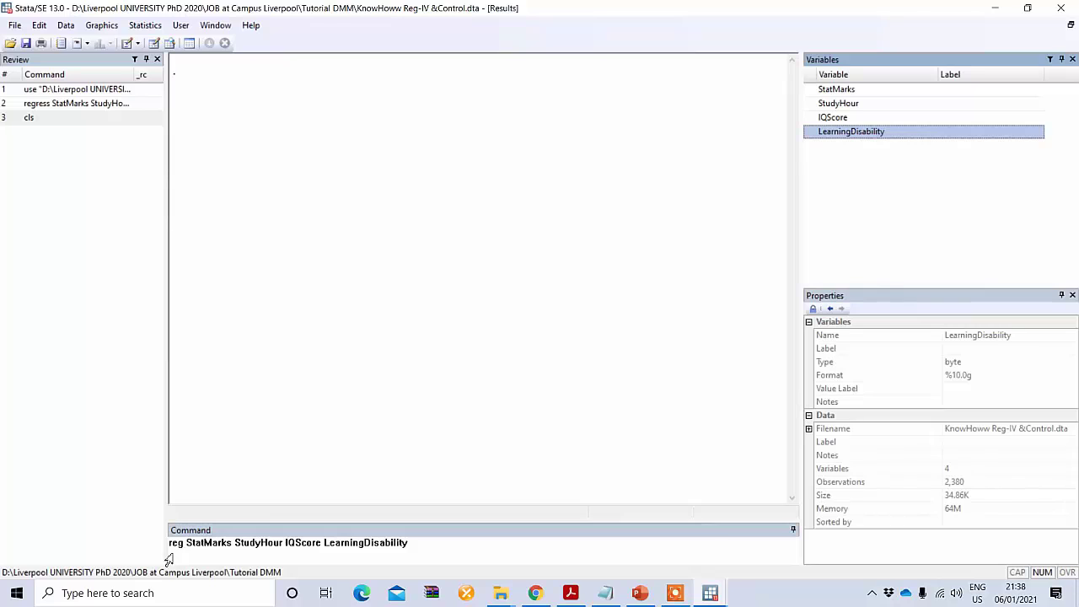
pyautogui.click(433, 544)
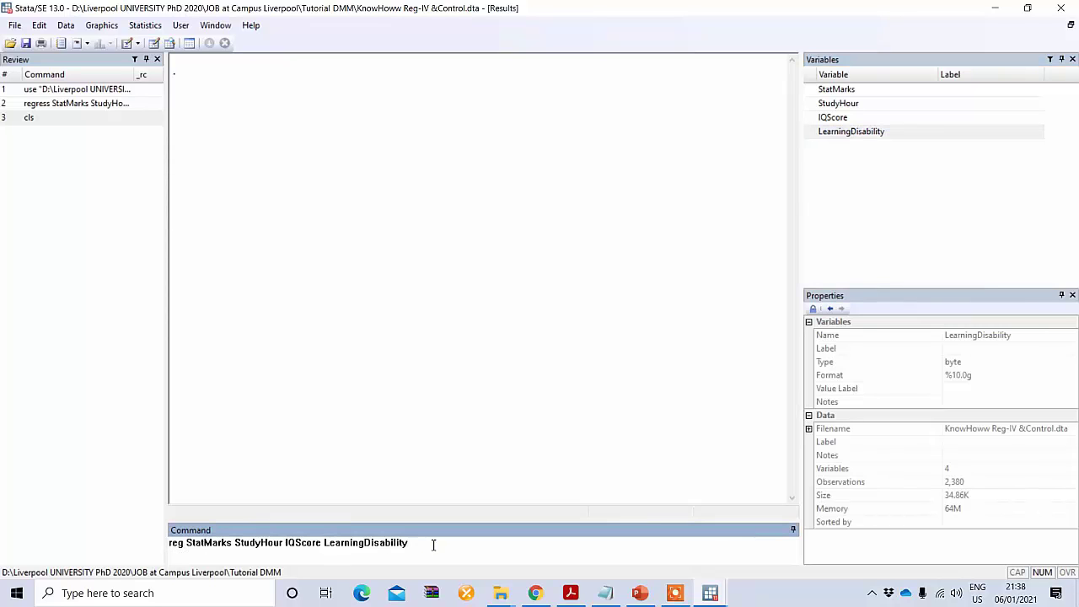
pyautogui.press('Return')
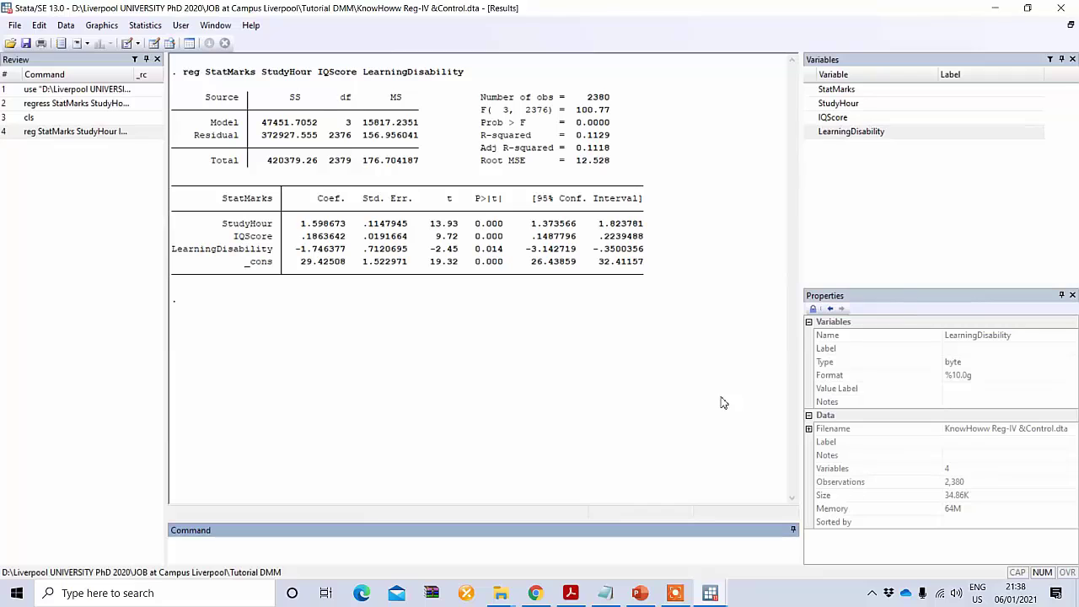
# Rerun the recalled regression as reg StatMarks StudyHour IQScore i.LearningDisability.
pyautogui.click(84, 131)
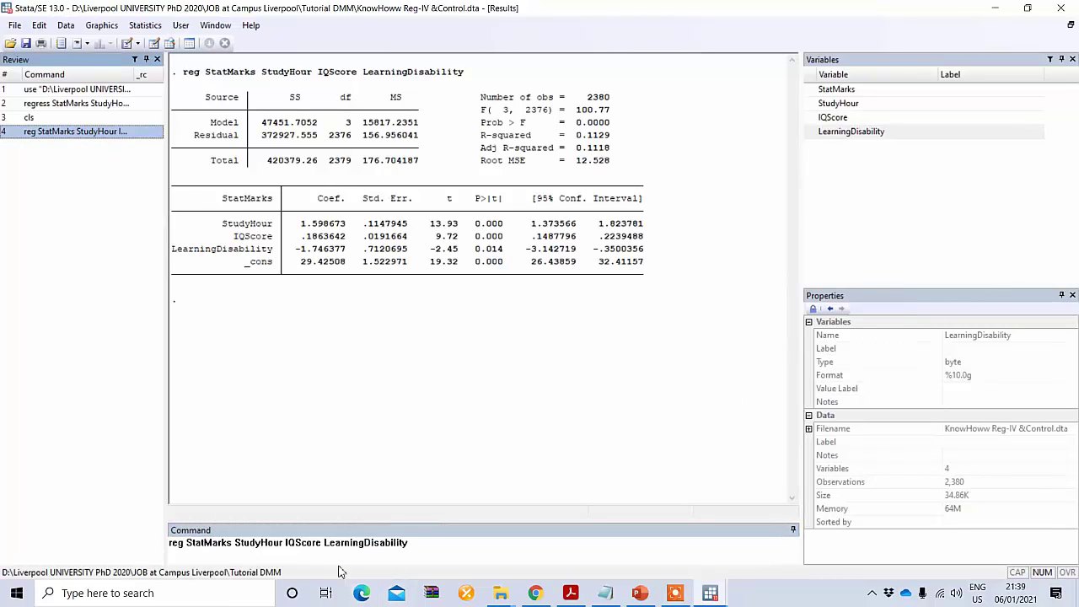
pyautogui.click(324, 544)
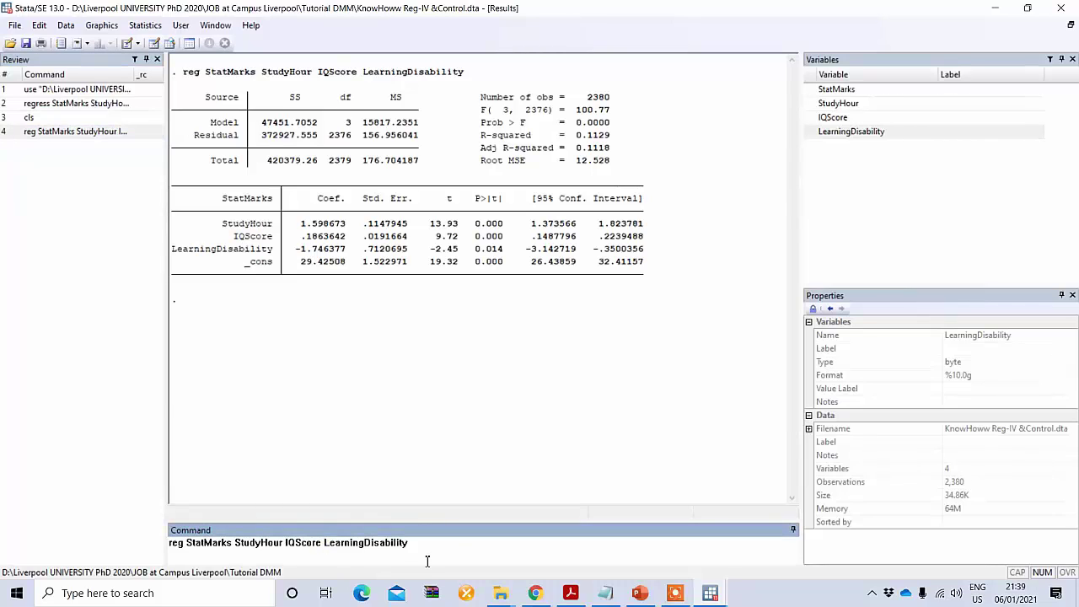
pyautogui.write('i.')
pyautogui.press('Return')
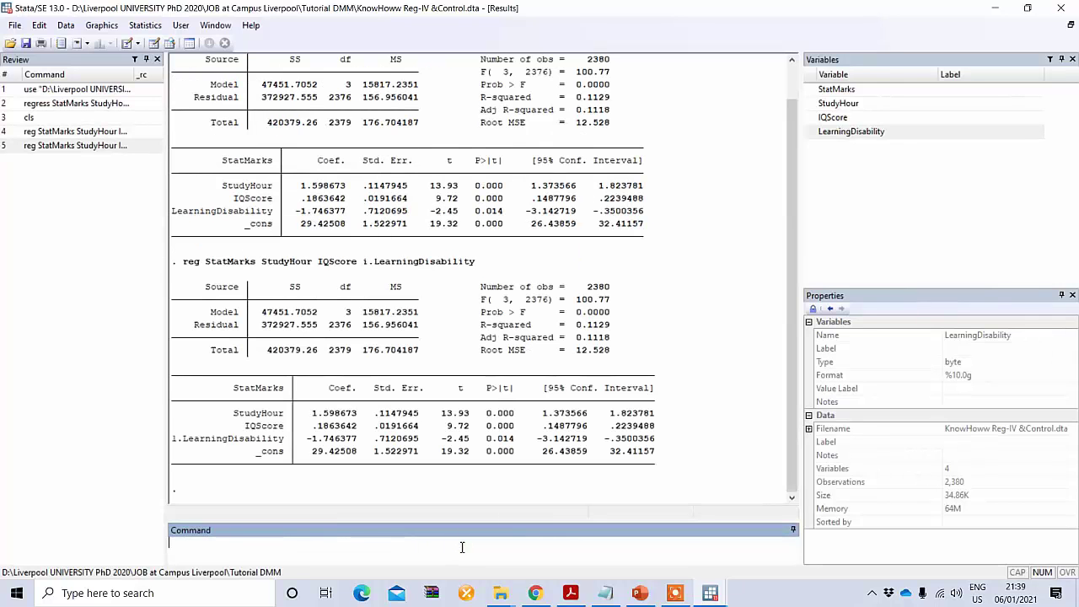